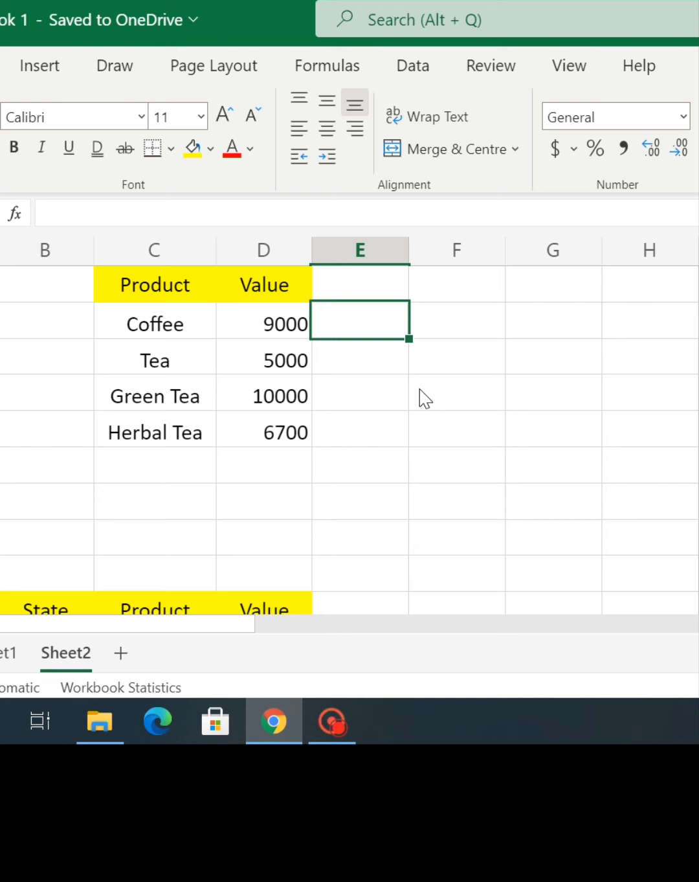
type("=sort")
Start a SORT formula in cell E2 by accepting SORT from autocomplete.
key("Tab")
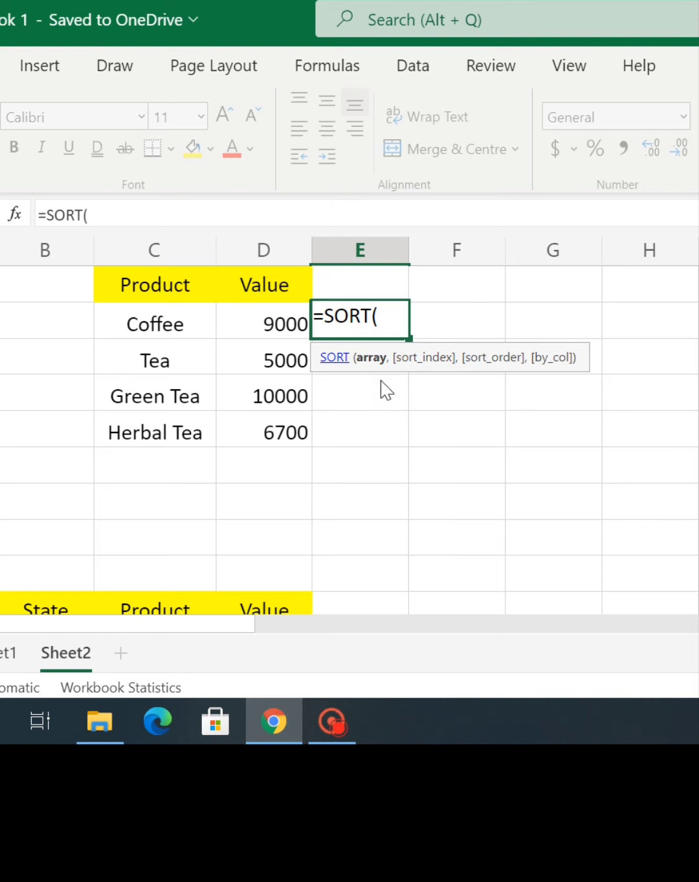
Give SORT the range C2:D5, sort index 2 and ascending order 1.
left_click(188, 312)
key("shift+Right")
key("shift+Down")
key("shift+Down")
key("shift+Down")
type(",")
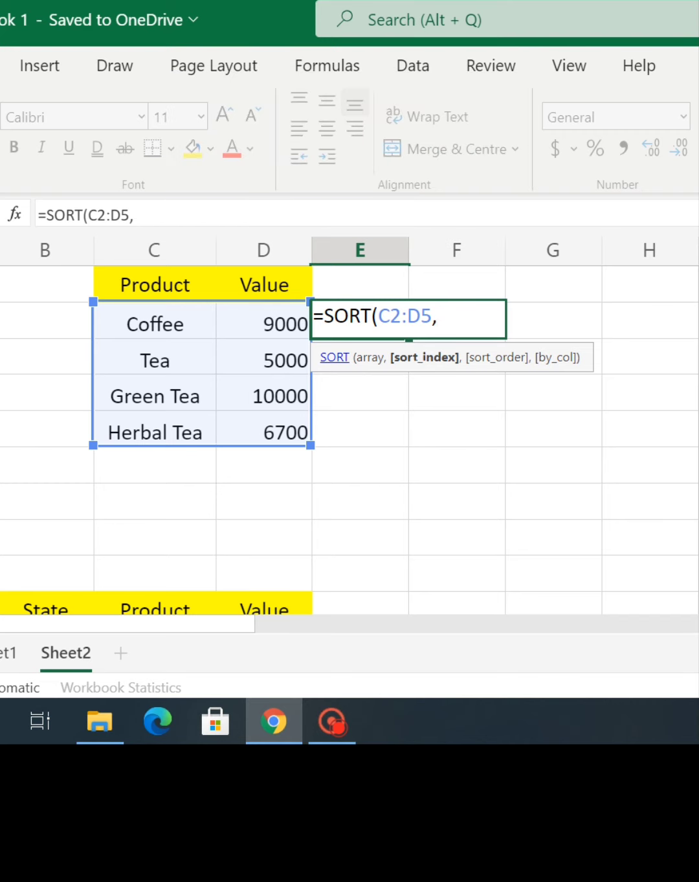
type("2")
type(",")
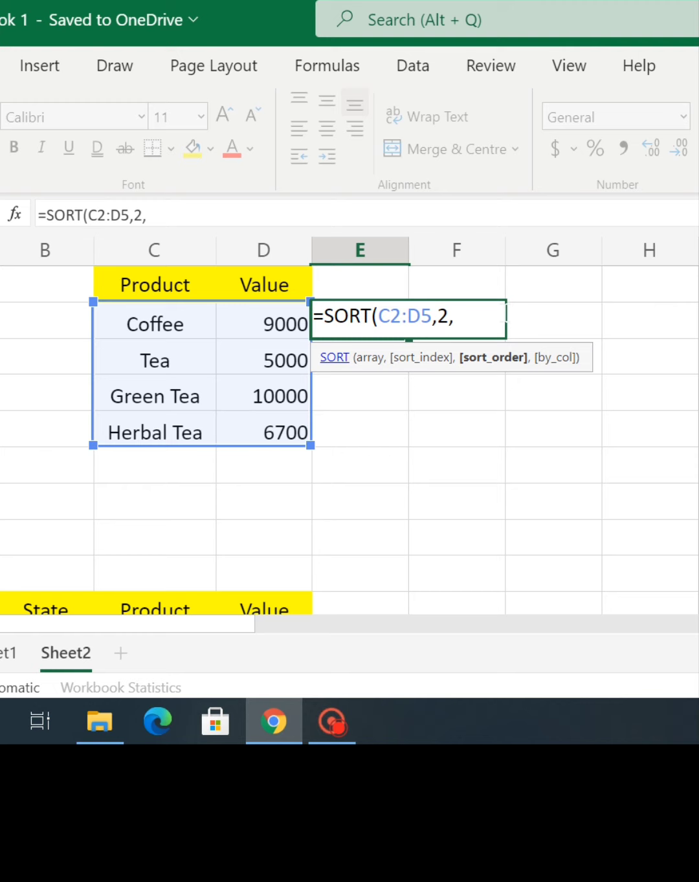
type("1,")
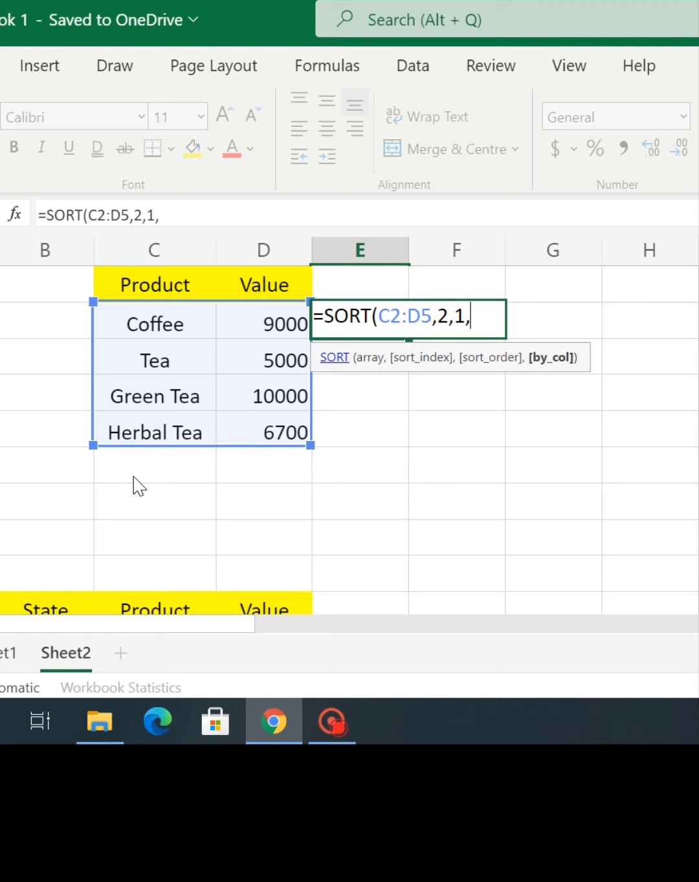
key("BackSpace")
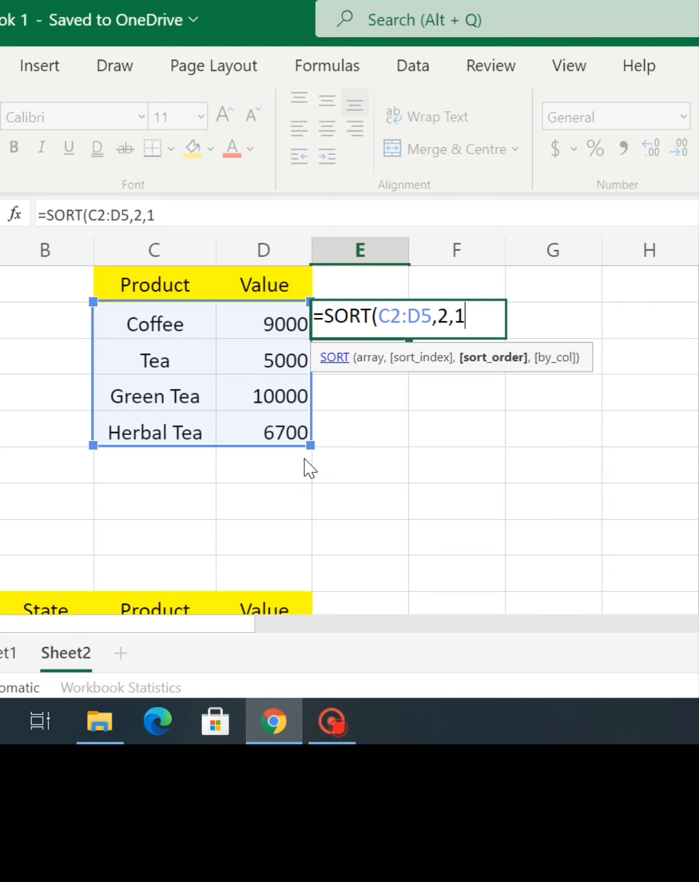
type(")")
Commit the SORT formula, then change Green Tea's value in D4 to 2000.
key("Return")
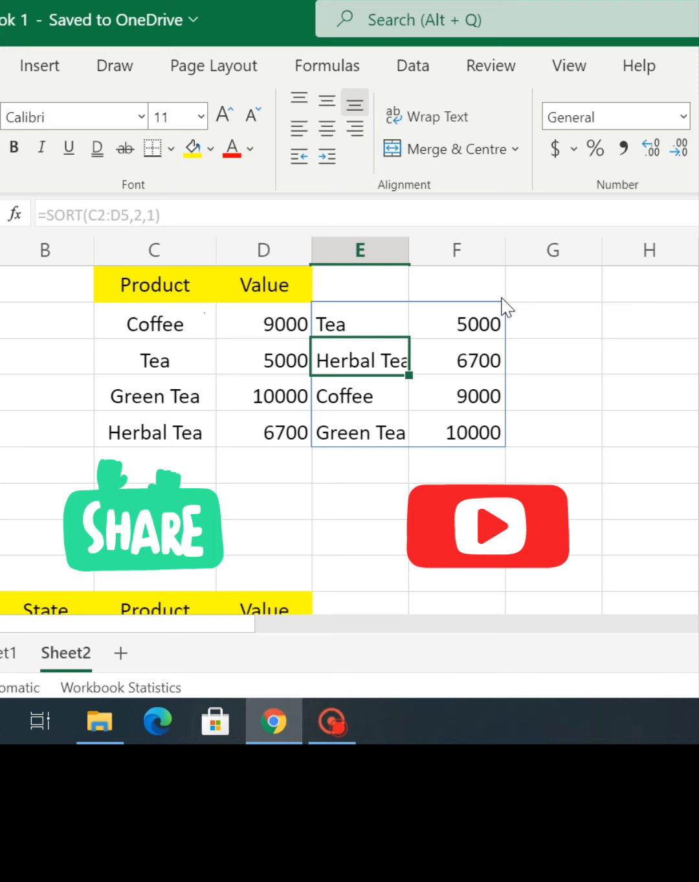
left_click(275, 399)
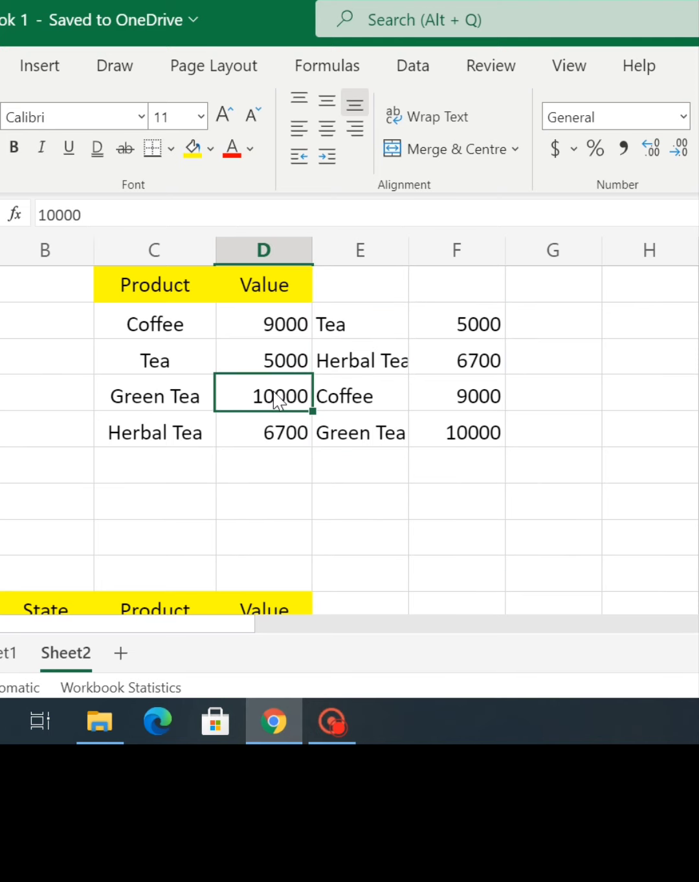
type("2000")
key("Return")
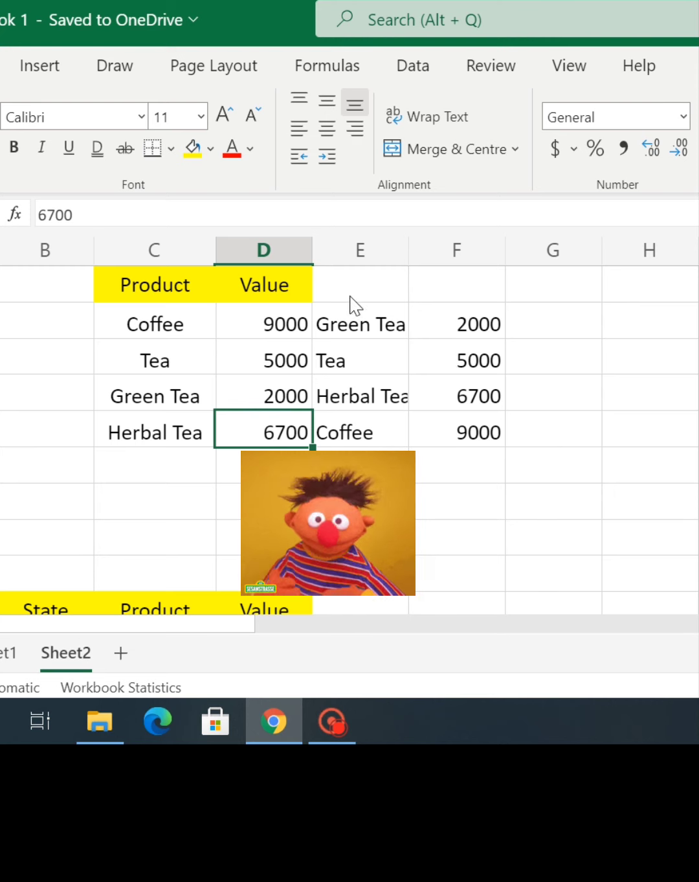